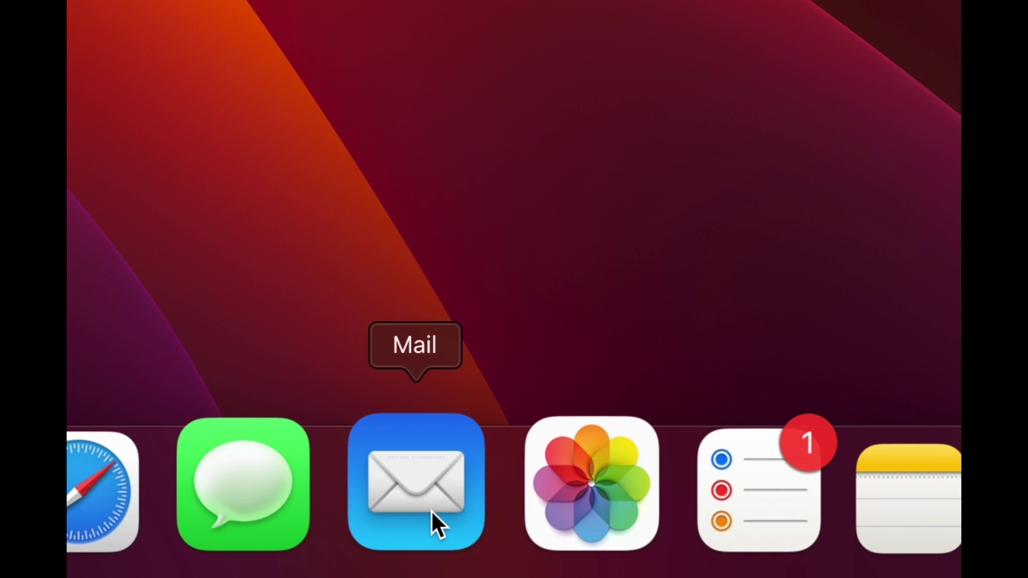
# - Launch Mail, skip the What's New screen, and filter the Inbox to unread messages only
pyautogui.click(432, 510)
pyautogui.click(516, 321)
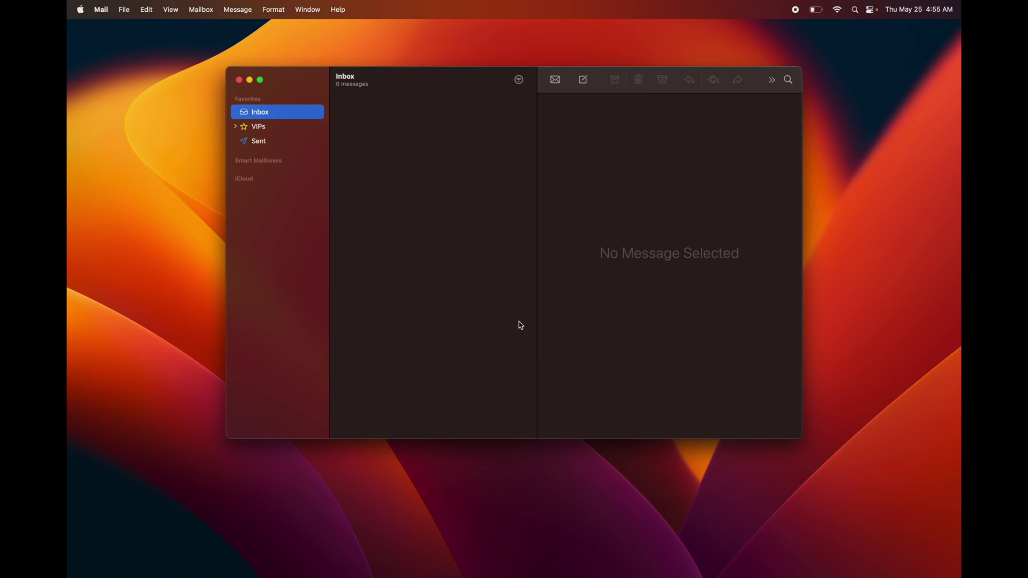
pyautogui.click(519, 80)
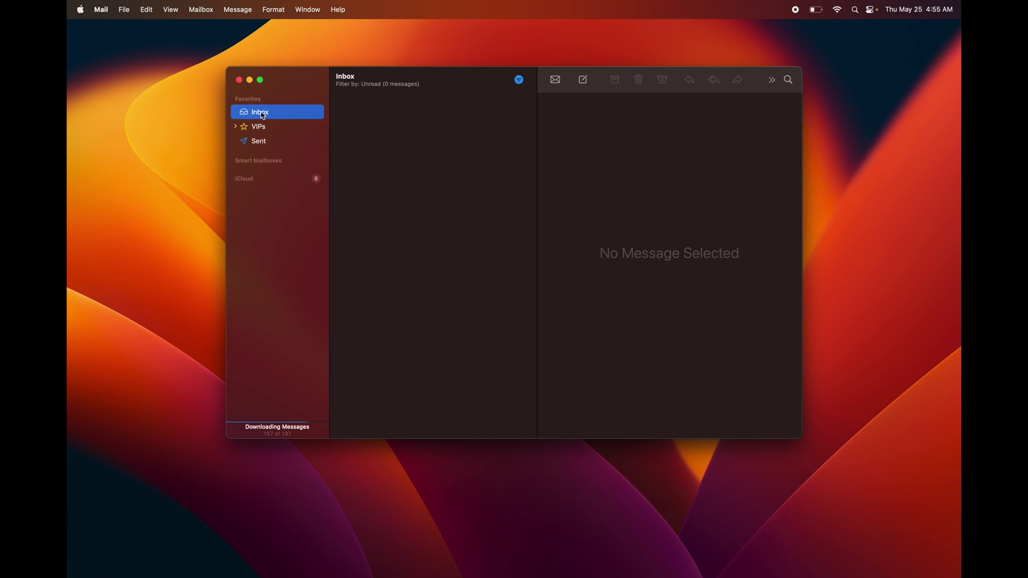
pyautogui.moveTo(303, 78); pyautogui.dragTo(293, 86)
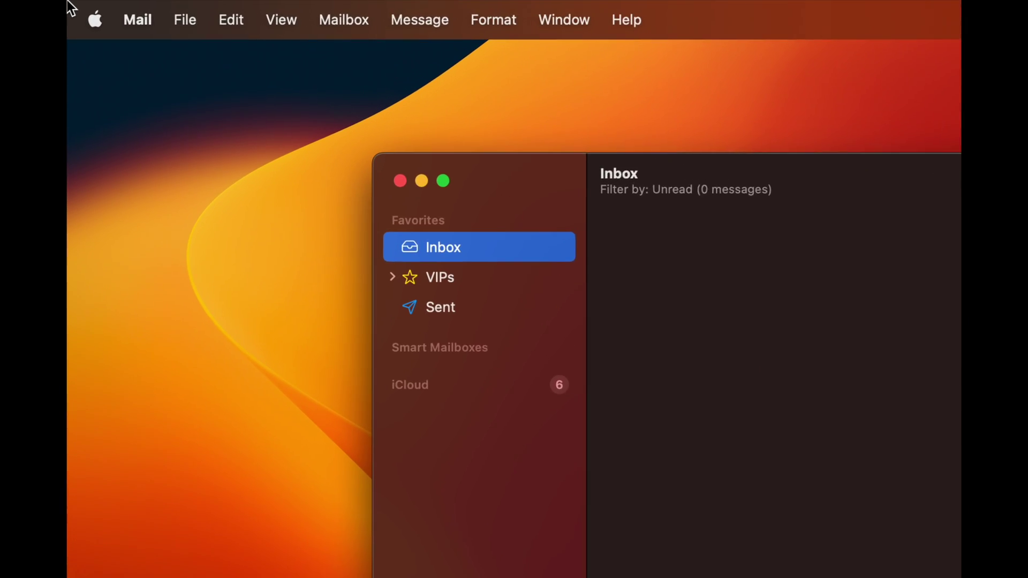
# - Choose Add Account… from the Mail menu
pyautogui.click(144, 21)
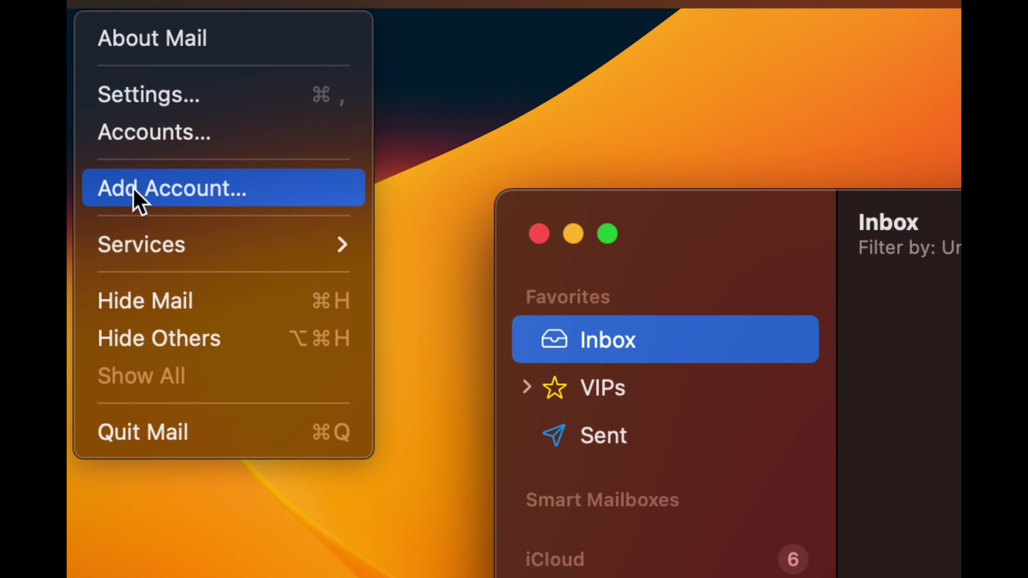
pyautogui.click(123, 176)
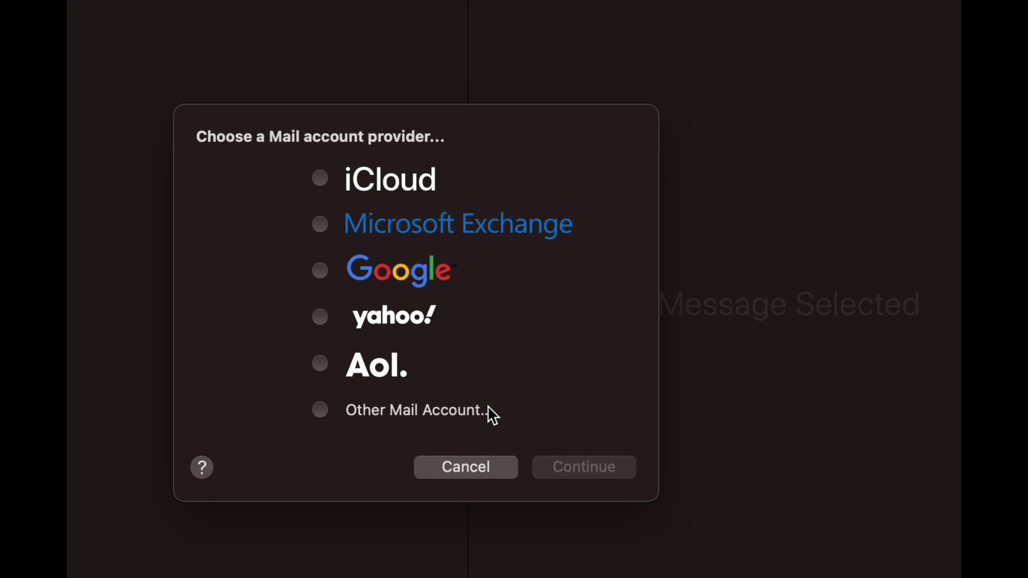
# - Pick Google as the provider and sign in with the account's e-mail and password
pyautogui.click(319, 269)
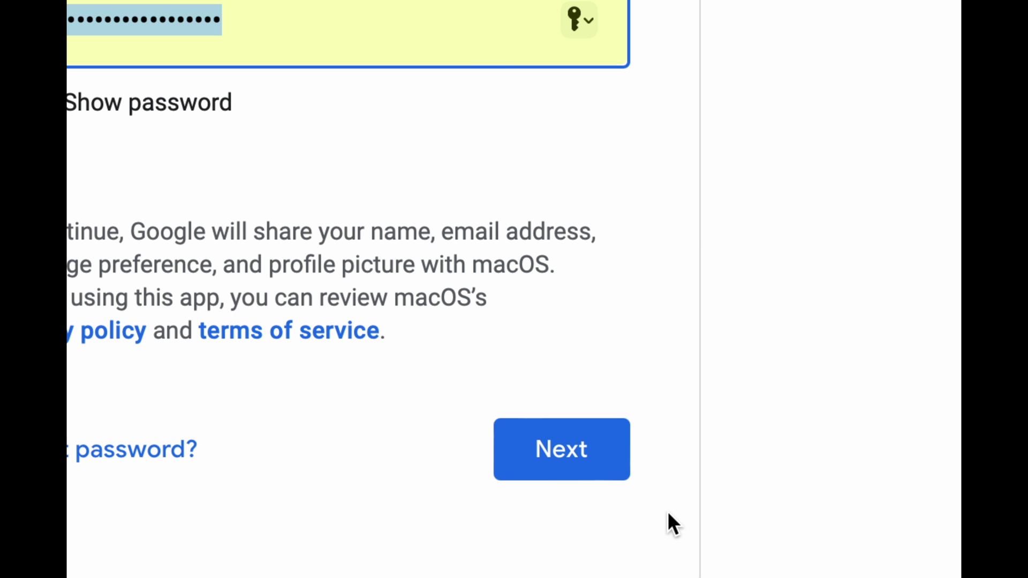
pyautogui.click(576, 454)
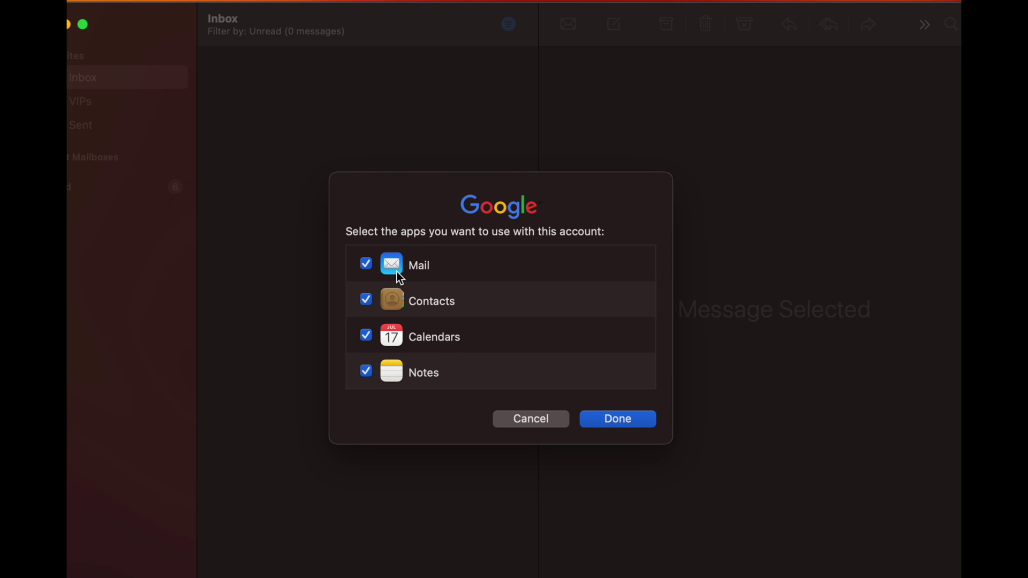
# - Keep Mail, Contacts, Calendars and Notes enabled for the Google account and finish setup
pyautogui.click(616, 421)
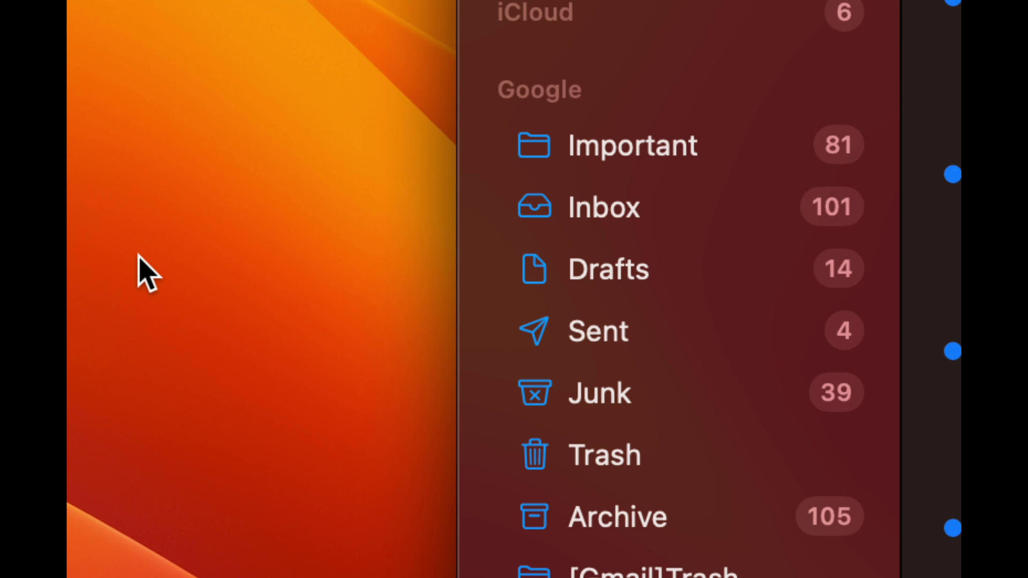
pyautogui.moveTo(576, 91)
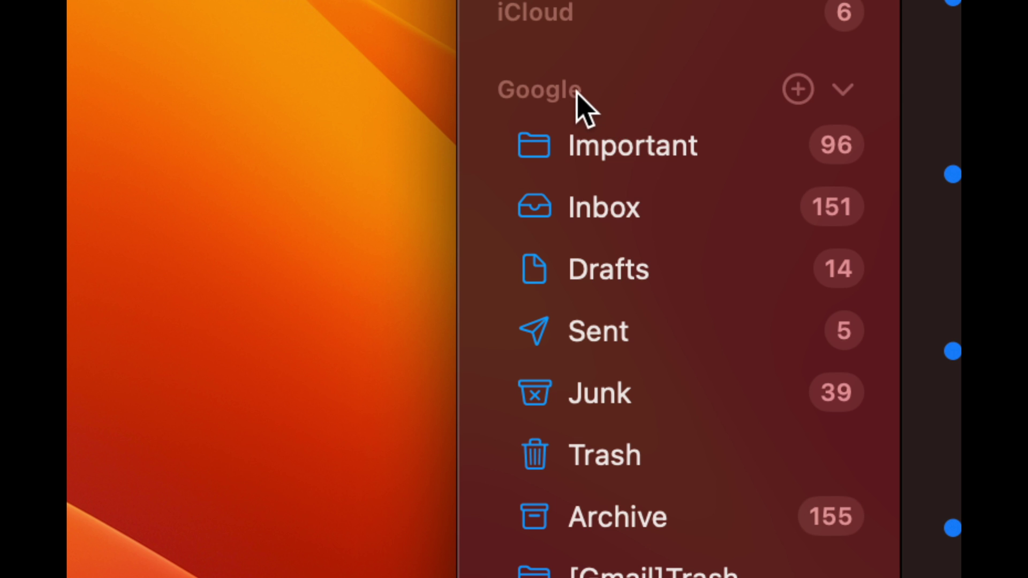
pyautogui.scroll(2, 589, 96)
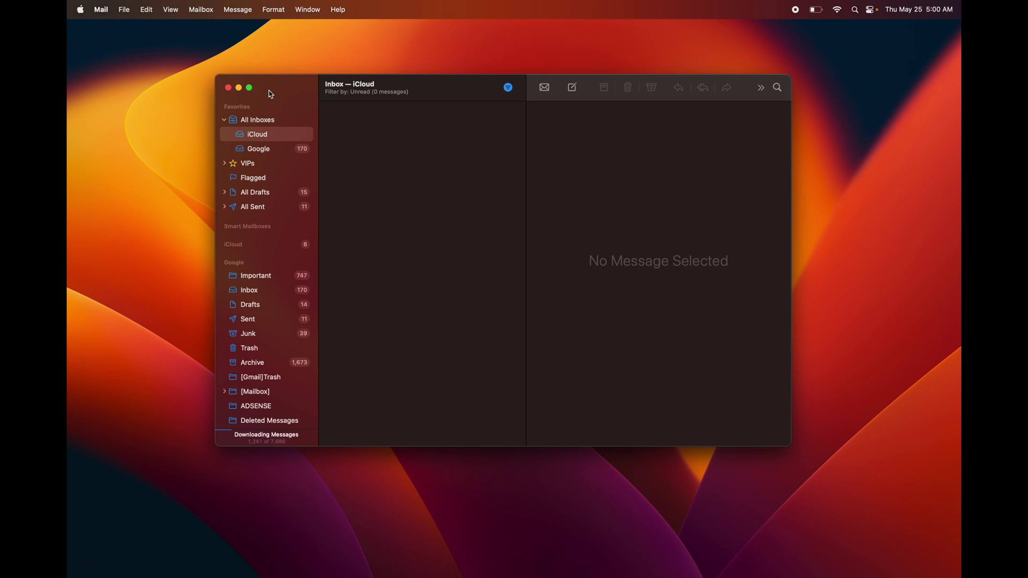
# - Quit Mail, launch the App Store, and dismiss its welcome and notification prompts
pyautogui.press('super+q')
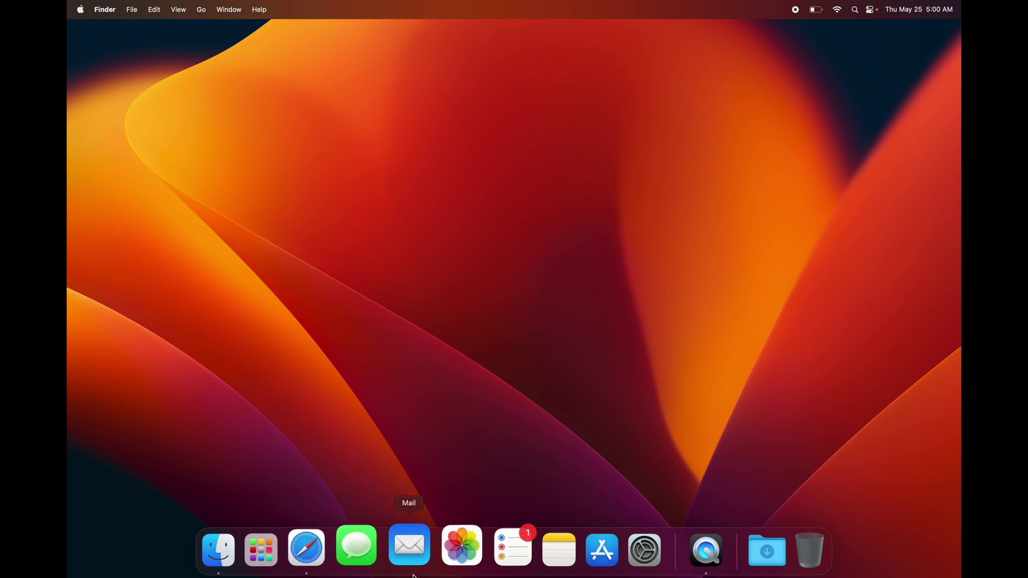
pyautogui.click(335, 573)
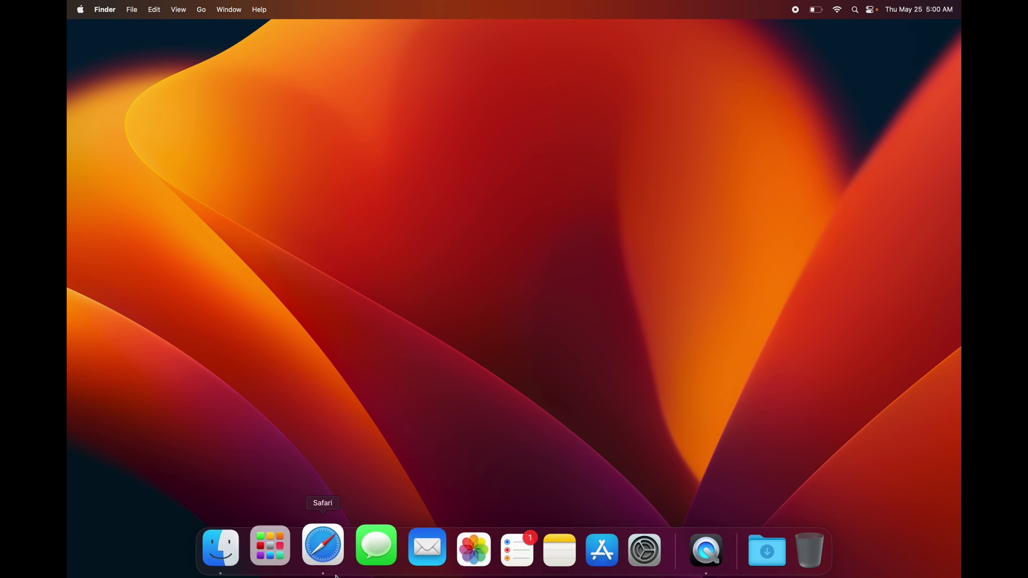
pyautogui.click(584, 564)
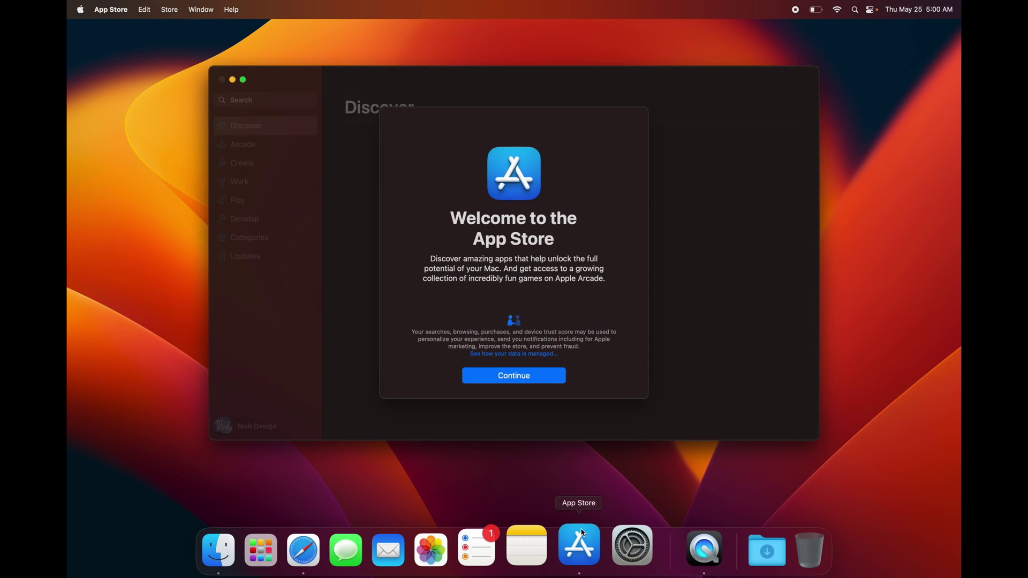
pyautogui.click(497, 379)
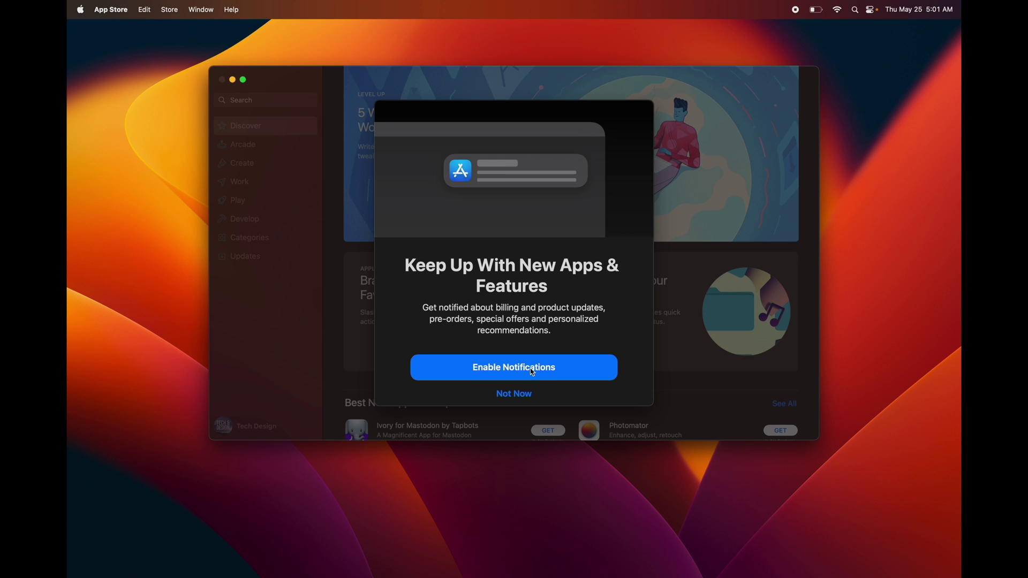
pyautogui.click(516, 400)
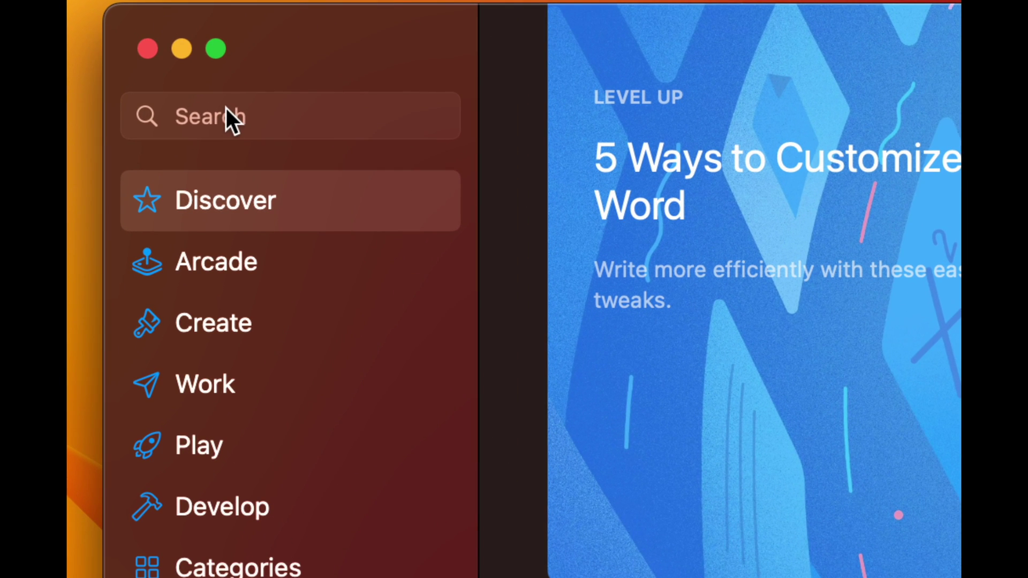
# - Search the App Store for 'final cut pro' and look through the results
pyautogui.click(247, 100)
pyautogui.write('final cut')
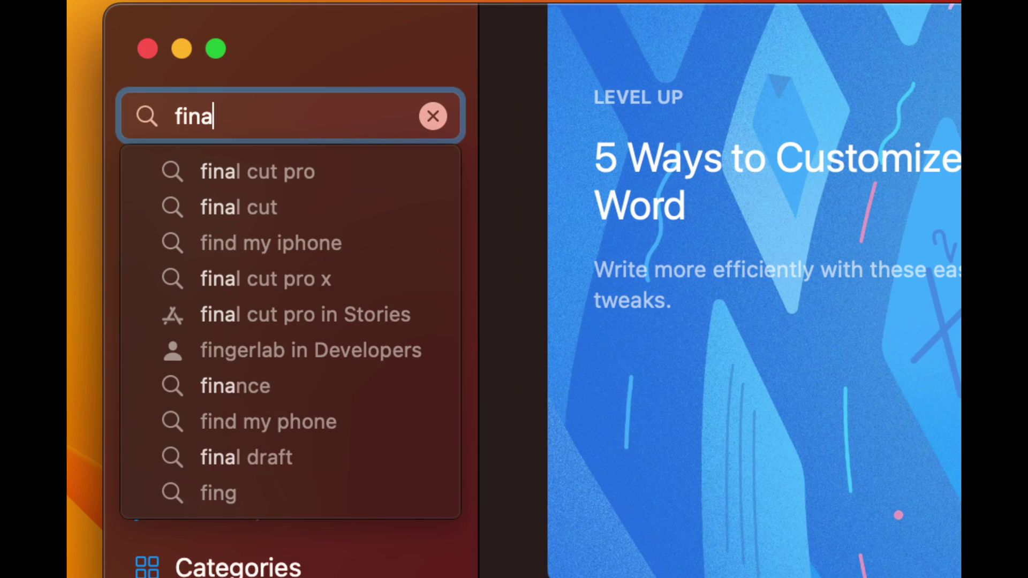
pyautogui.write(' pro')
pyautogui.press('Return')
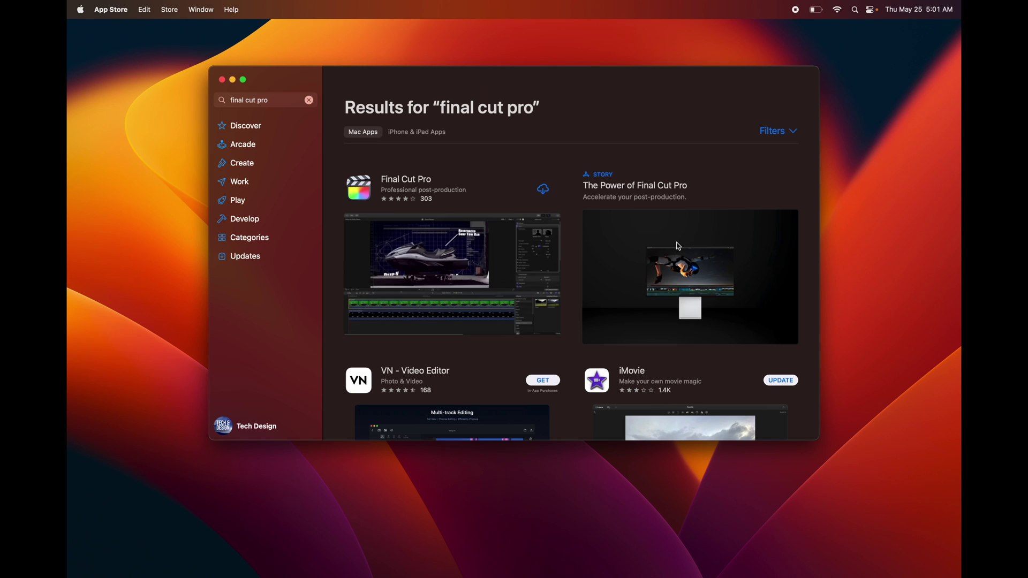
pyautogui.scroll(-2, 679, 246)
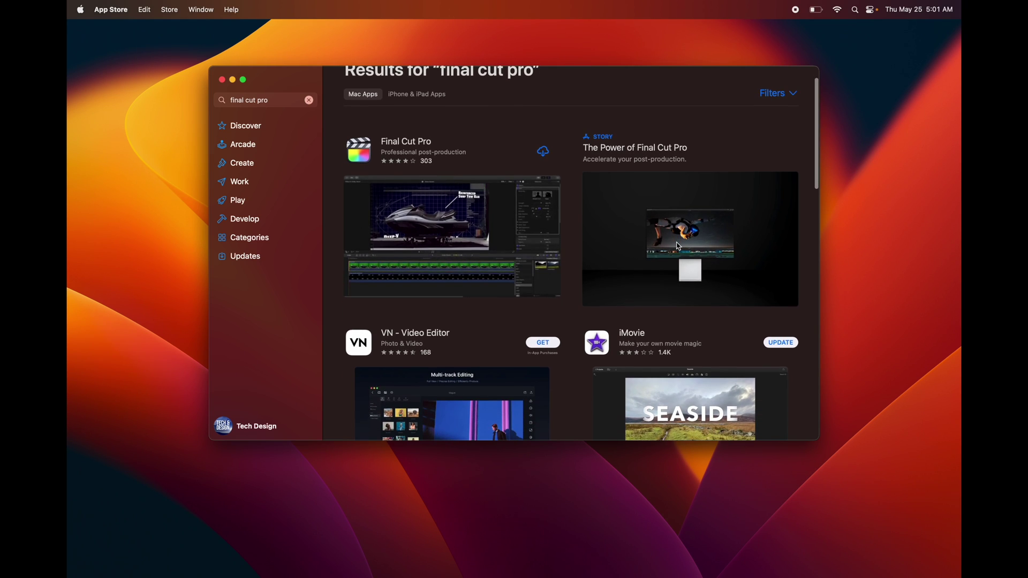
pyautogui.scroll(-3, 679, 247)
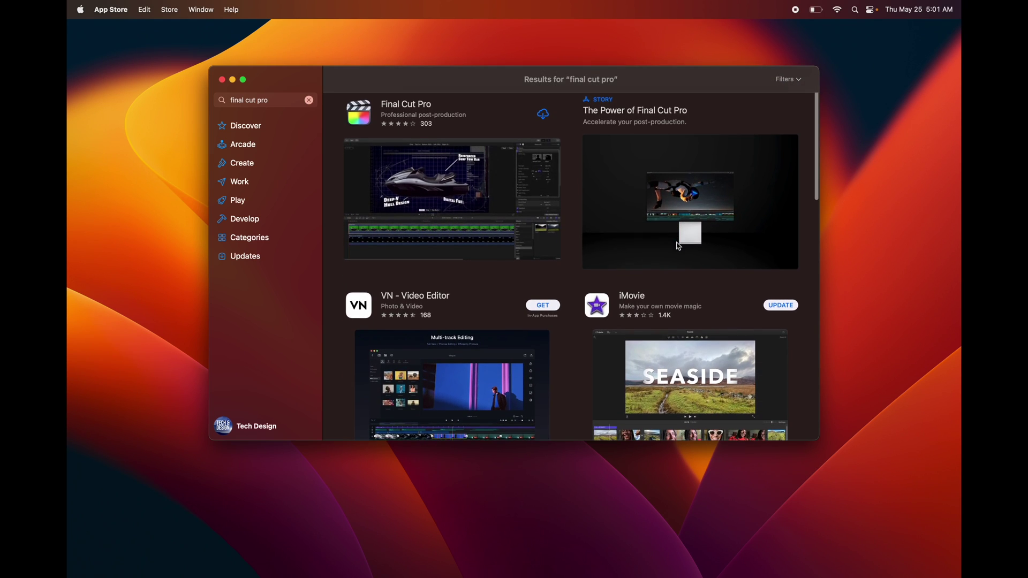
pyautogui.scroll(-10, 545, 261)
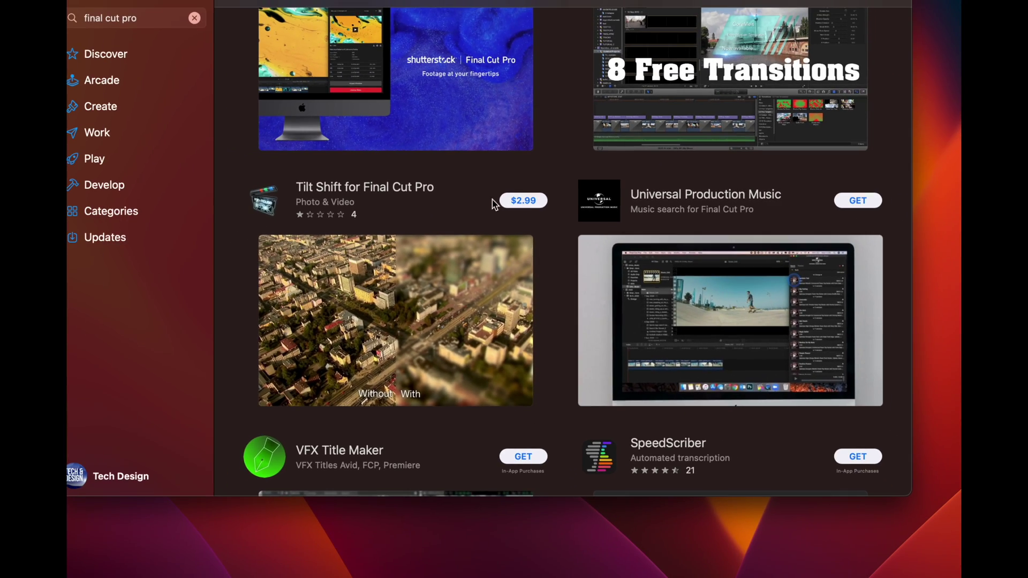
pyautogui.scroll(1, 487, 192)
pyautogui.scroll(15, 488, 192)
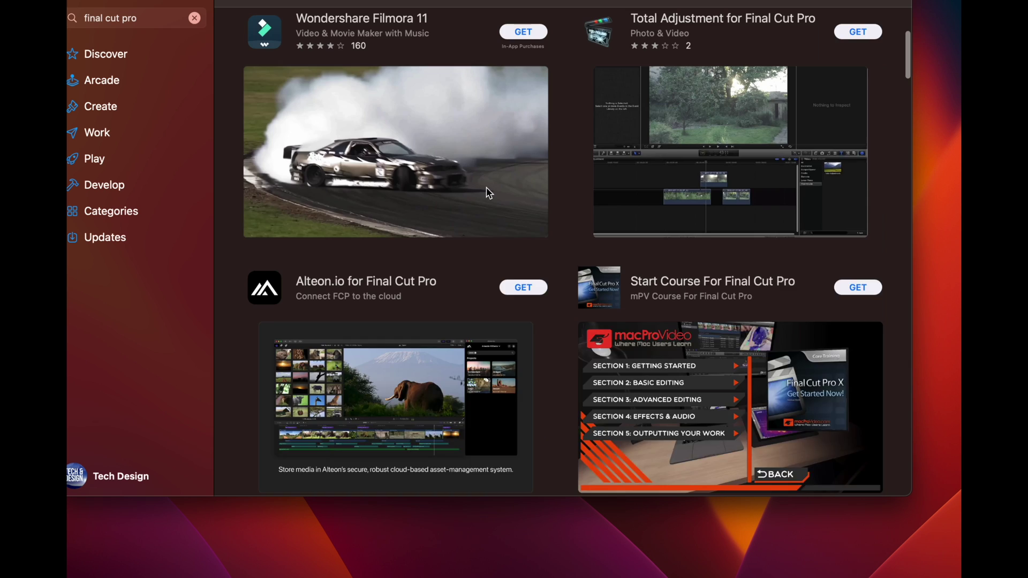
pyautogui.scroll(5, 488, 193)
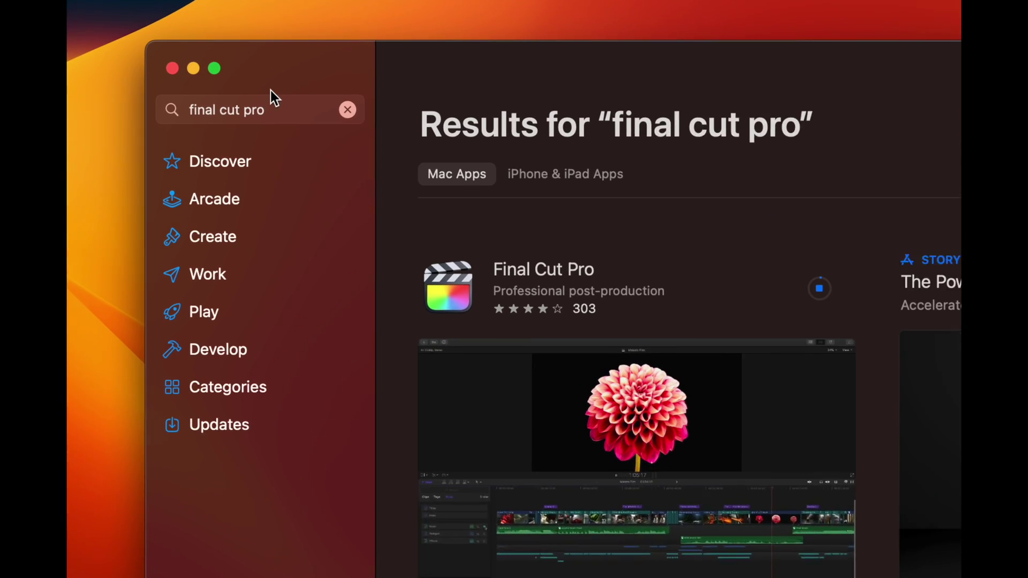
# - Replace the search with 'compressor', fixing a typo, and run it
pyautogui.click(347, 109)
pyautogui.write('c')
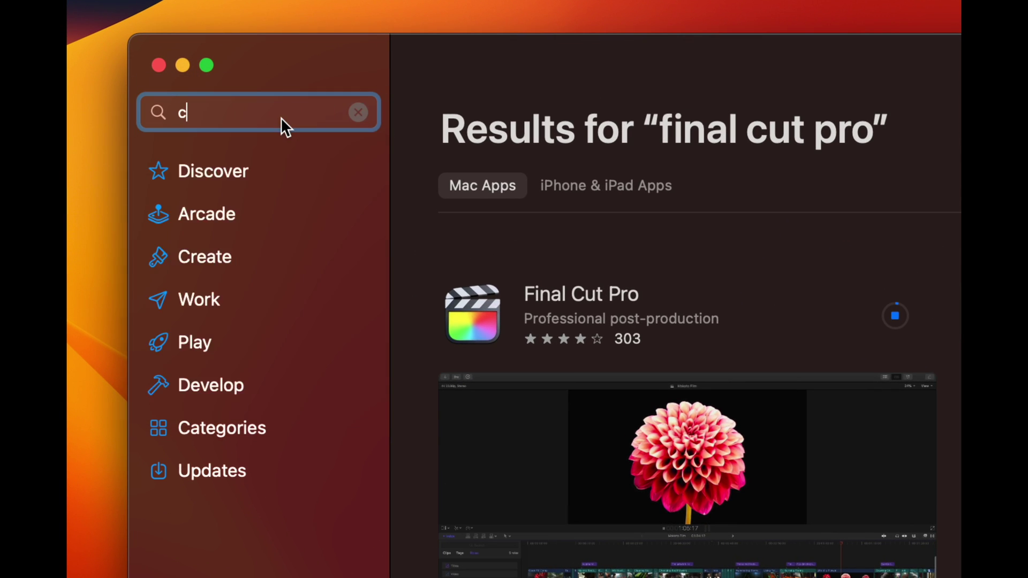
pyautogui.write('omopre')
pyautogui.press('BackSpace')
pyautogui.press('BackSpace')
pyautogui.press('BackSpace')
pyautogui.press('BackSpace')
pyautogui.write('pressor')
pyautogui.press('Return')
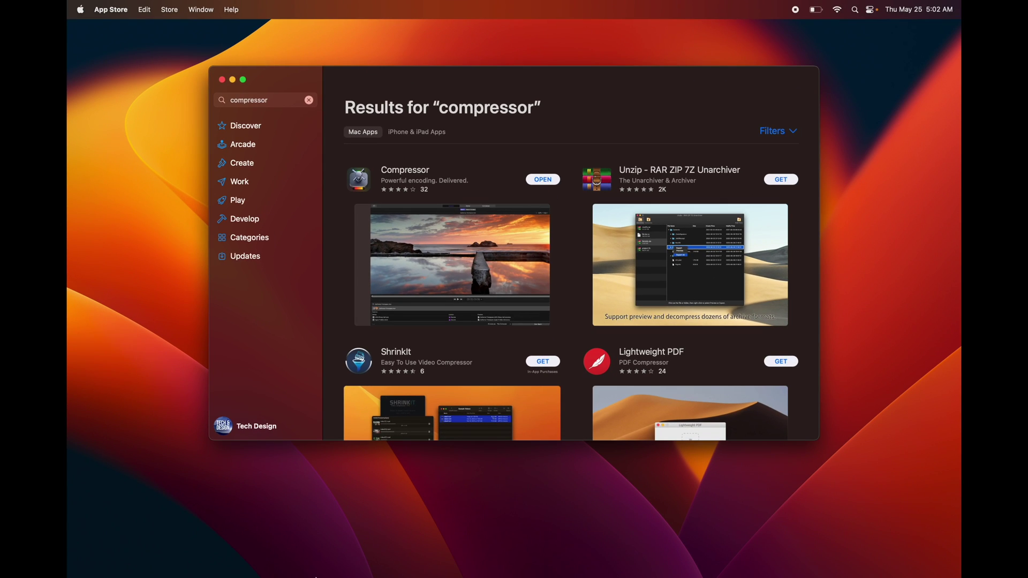
# - Open a Finder window and switch it to the Applications folder
pyautogui.moveTo(306, 576)
pyautogui.click(224, 547)
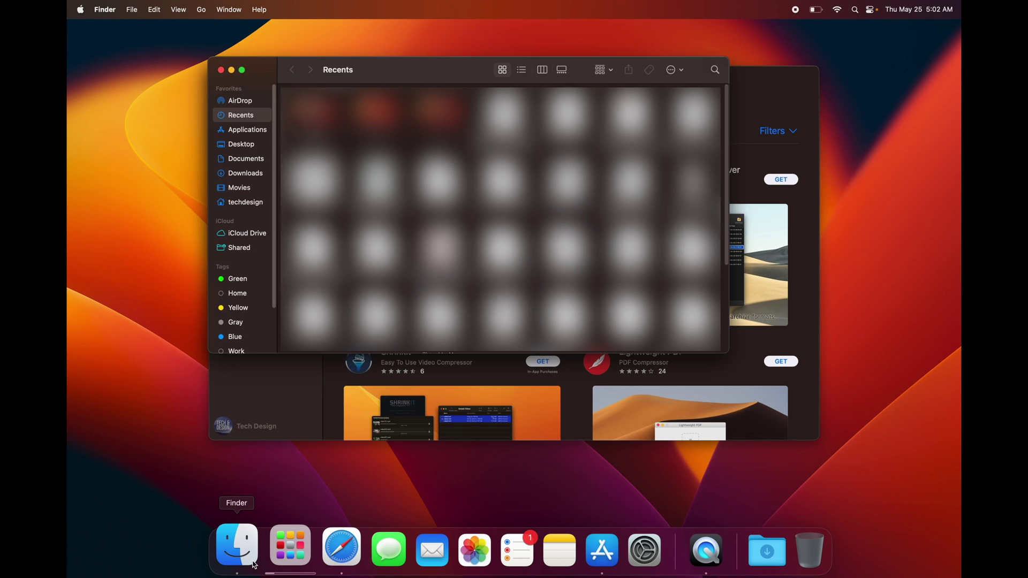
pyautogui.click(248, 145)
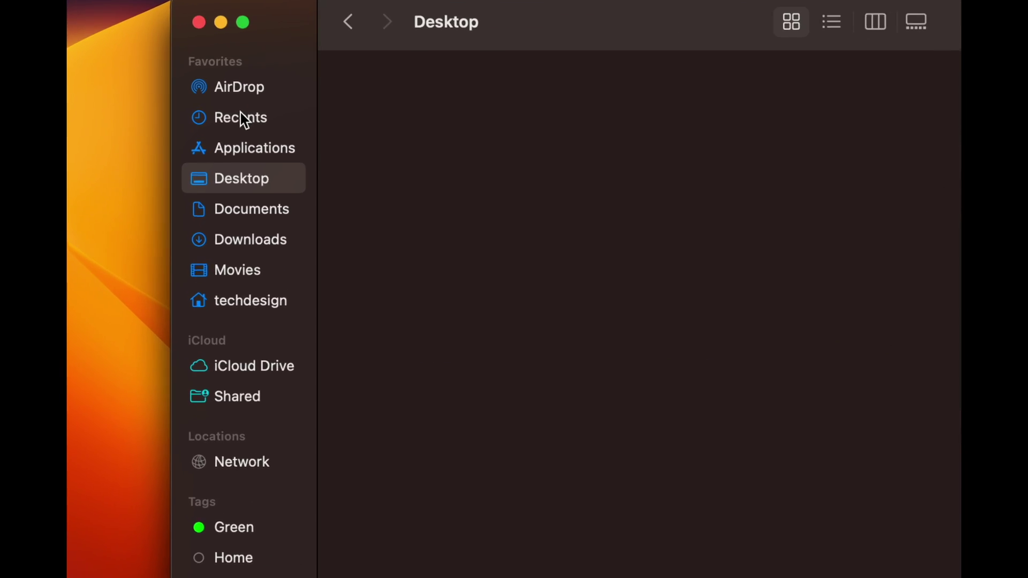
pyautogui.click(217, 189)
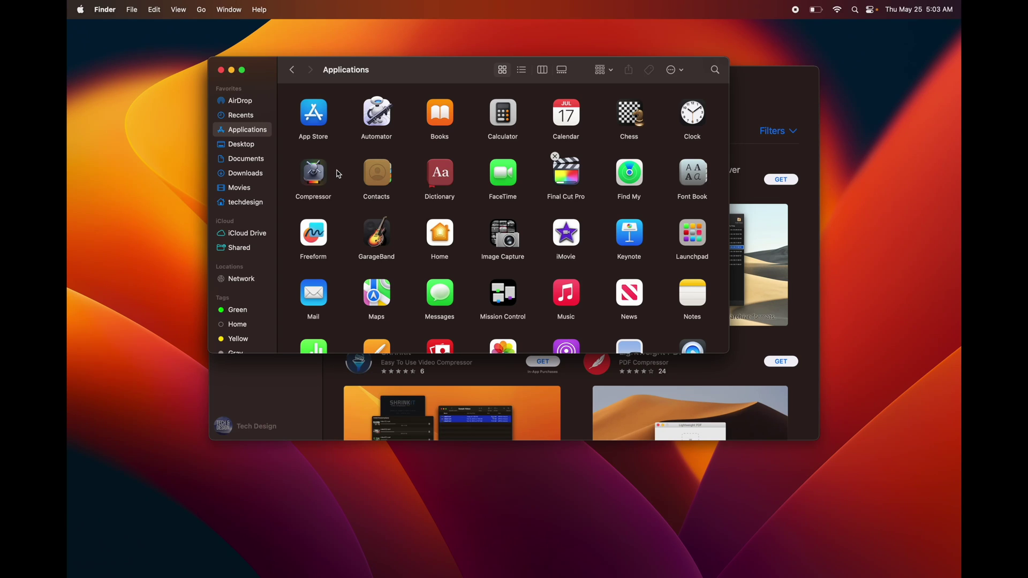
# - Close the open Finder and App Store windows to leave the desktop showing
pyautogui.moveTo(329, 571)
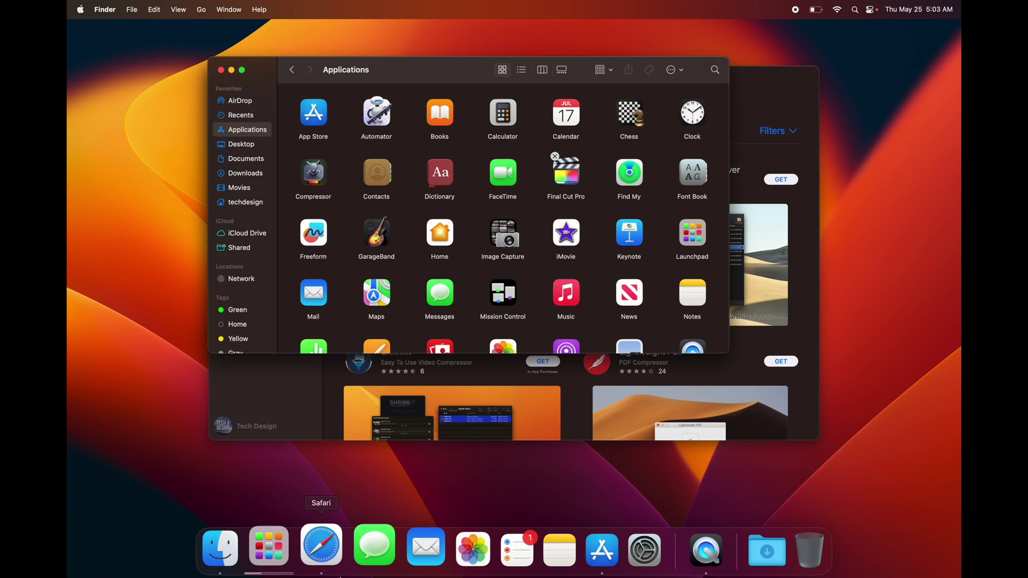